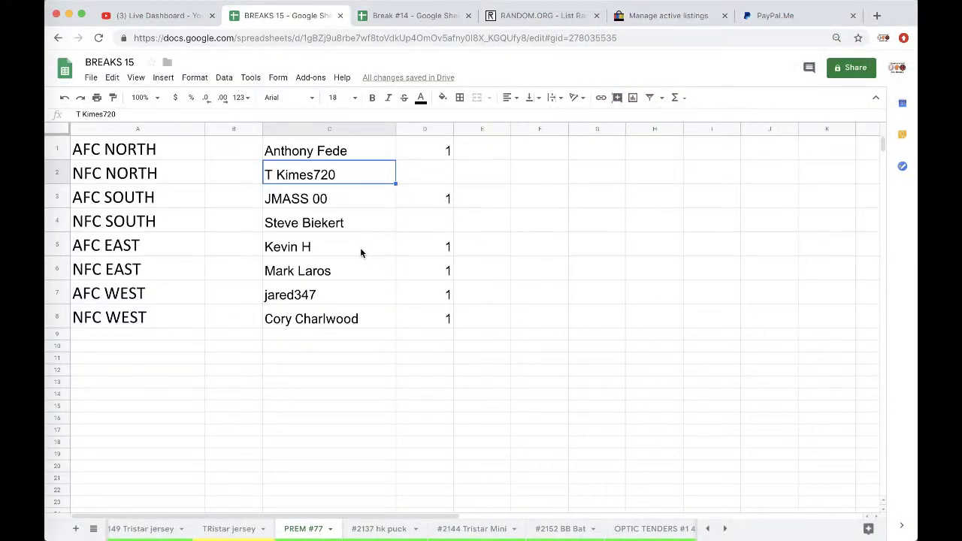
Copy the eight buyer names in C1:C8 of the BREAKS 15 sheet.
left_click(381, 294)
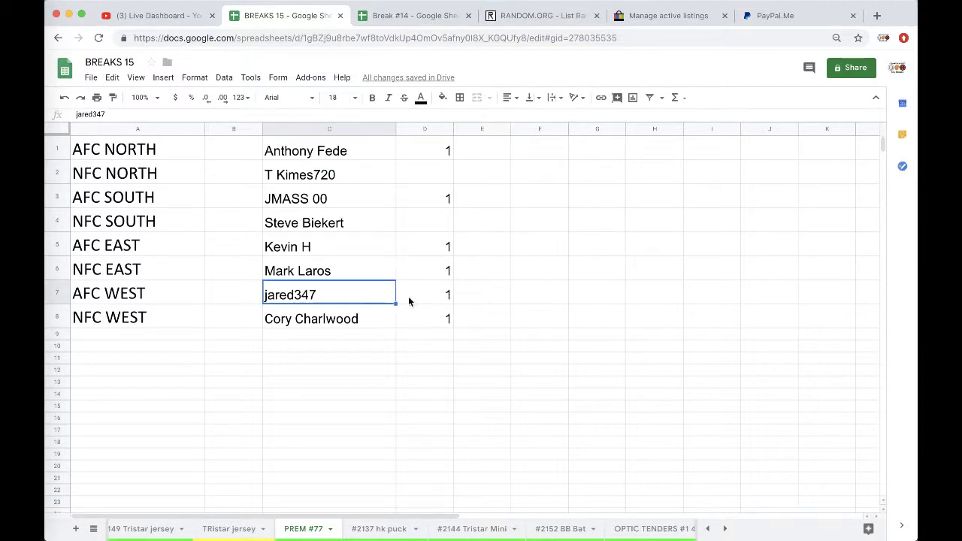
left_click_drag(347, 156, 324, 313)
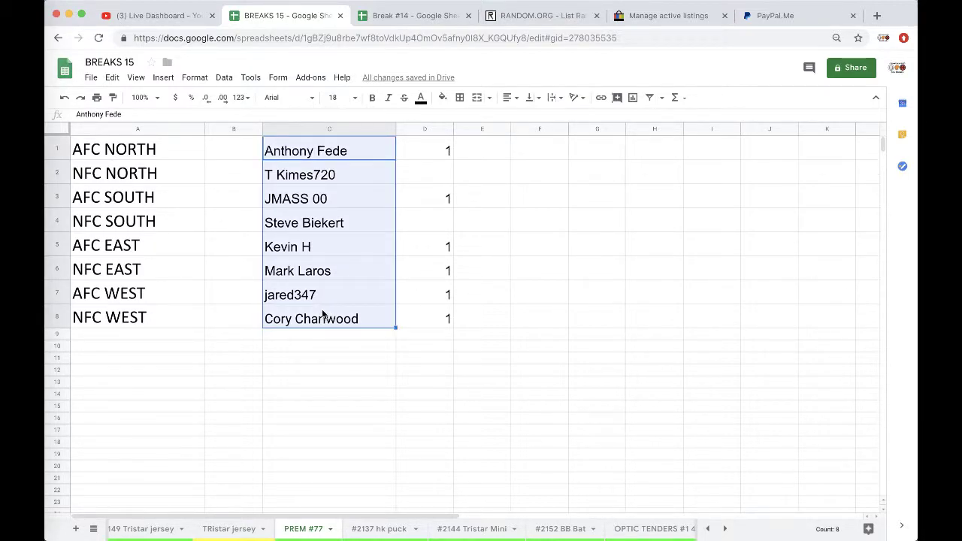
key("ctrl+c")
Reload an empty RANDOM.ORG List Randomizer and paste the eight buyer names into it.
left_click(536, 21)
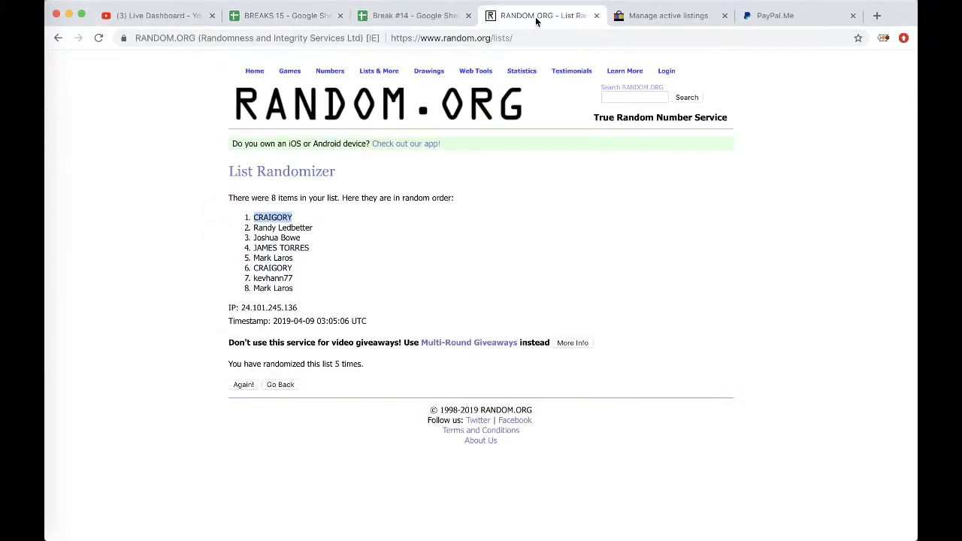
left_click(854, 15)
mouse_move(516, 75)
left_click(451, 38)
key("Return")
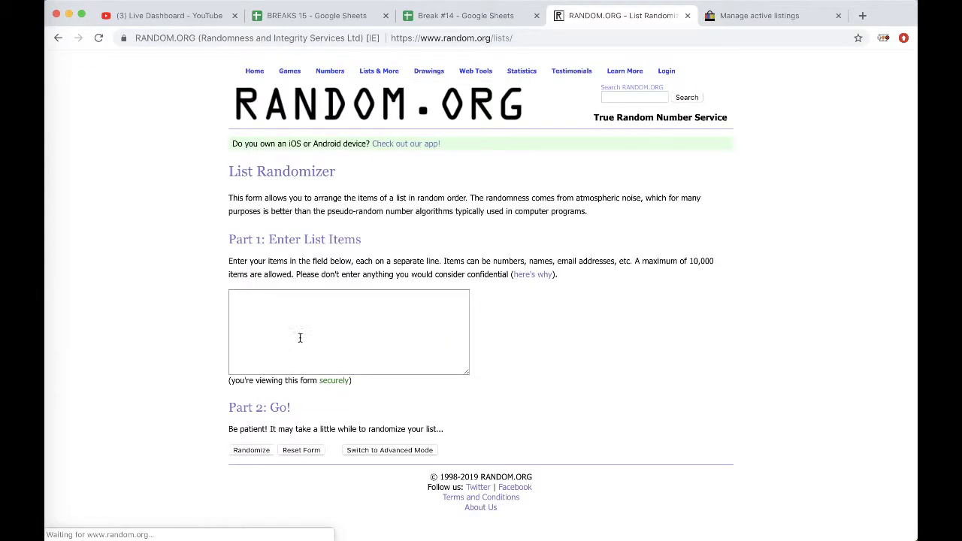
key("ctrl+v")
Randomize the name list five times and select the final shuffled order.
left_click(253, 451)
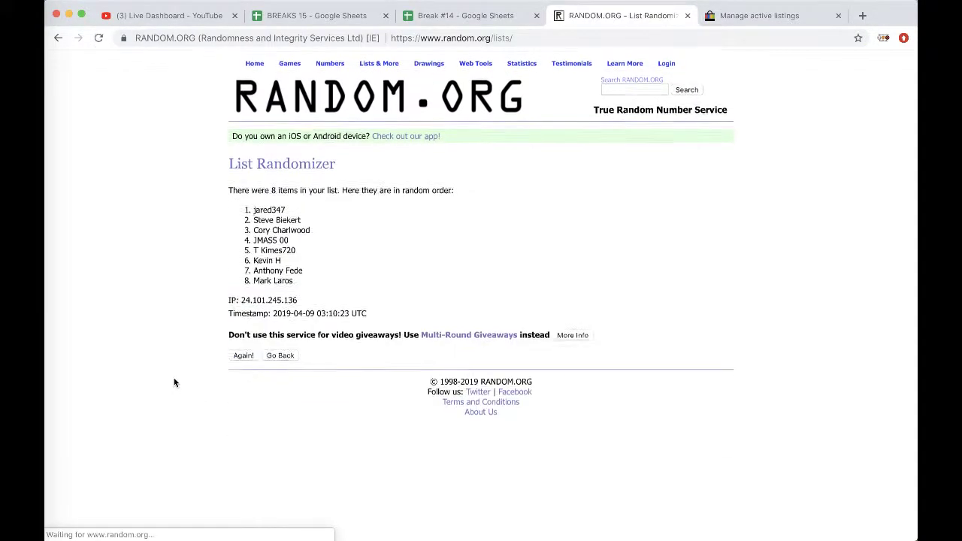
left_click(247, 364)
left_click(241, 385)
left_click(243, 385)
left_click(244, 385)
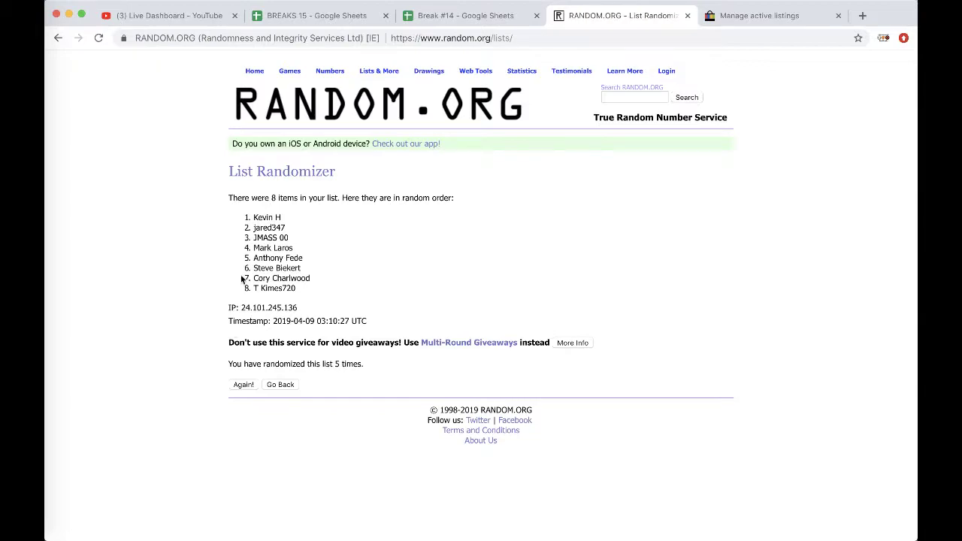
mouse_move(252, 226)
left_mouse_down()
mouse_move(272, 230)
mouse_move(280, 245)
mouse_move(272, 220)
mouse_move(315, 294)
left_mouse_up()
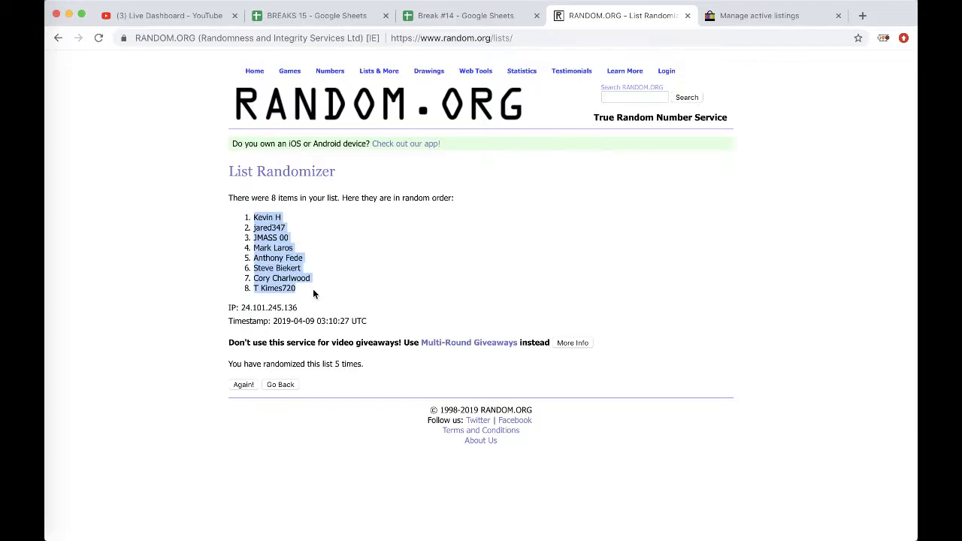
Paste the shuffled names into B1:B8 of BREAKS 15 and set them to font size 18.
left_click(315, 15)
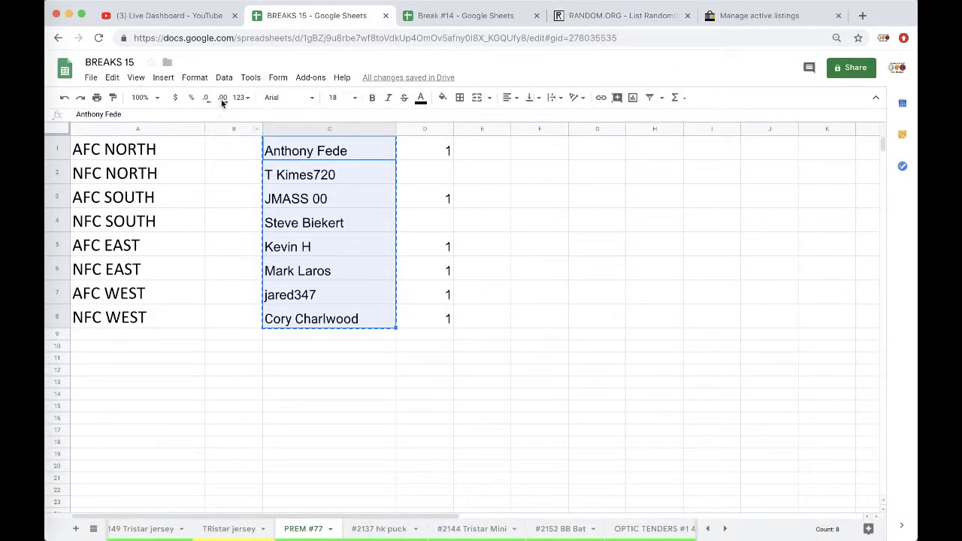
left_click(226, 155)
key("ctrl+v")
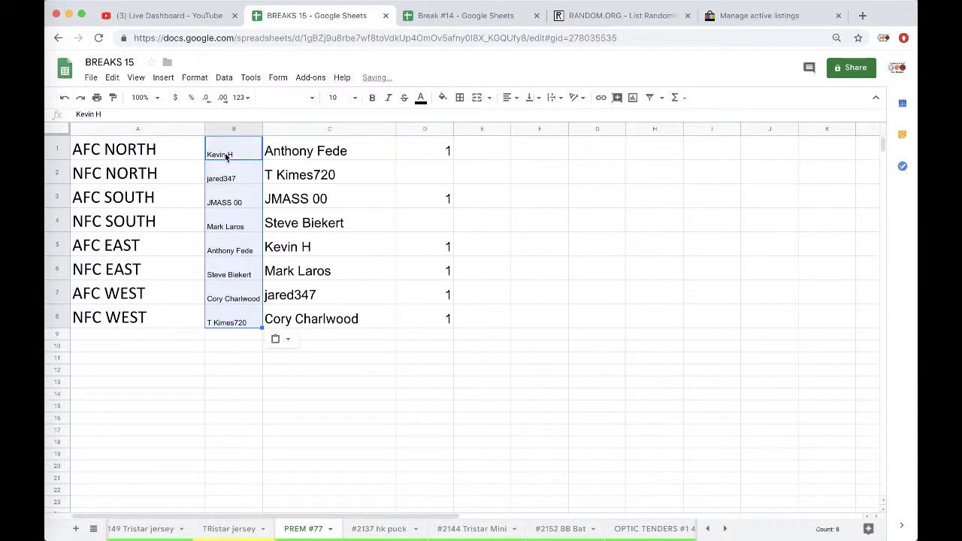
left_click(339, 98)
left_click(338, 264)
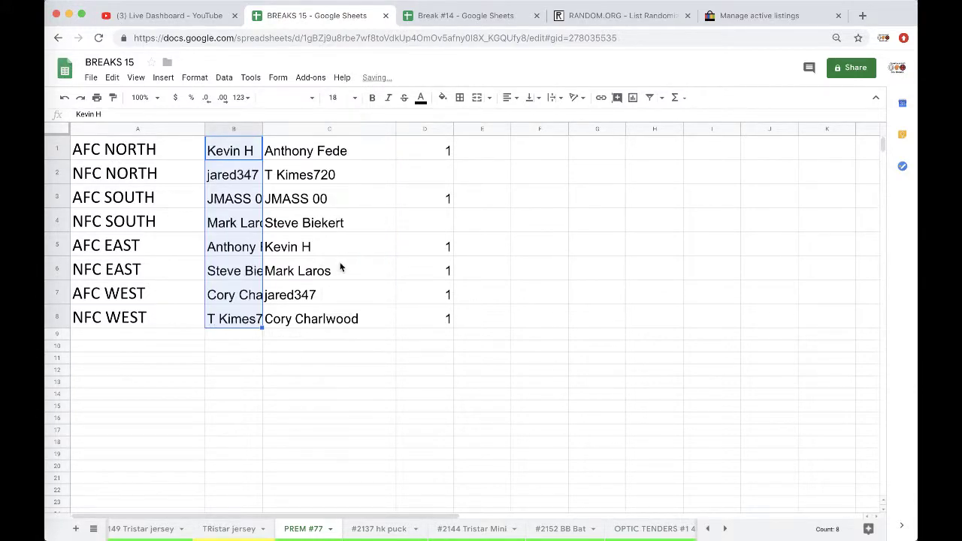
Auto-fit column B to its longest name and check the names in B4, B6, B7 and B8.
double_click(262, 130)
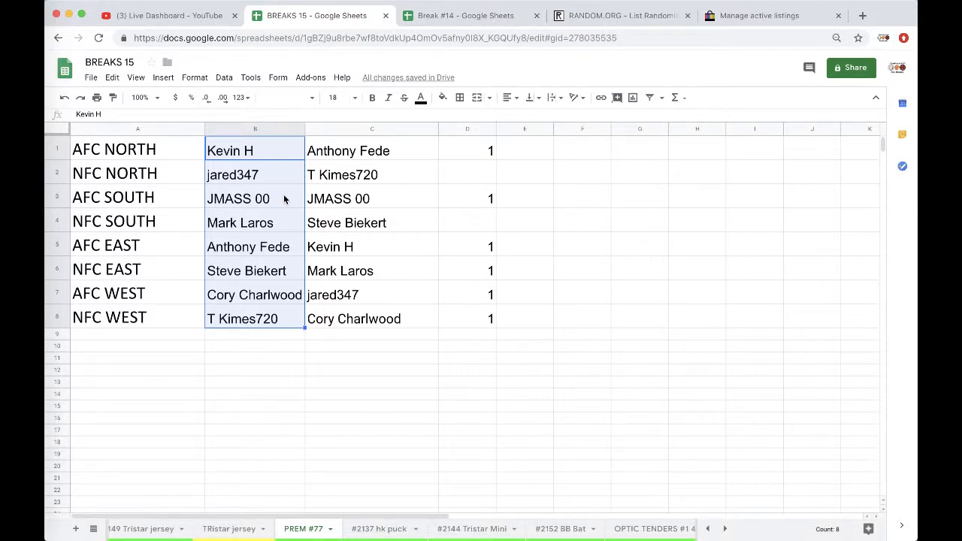
left_click(272, 230)
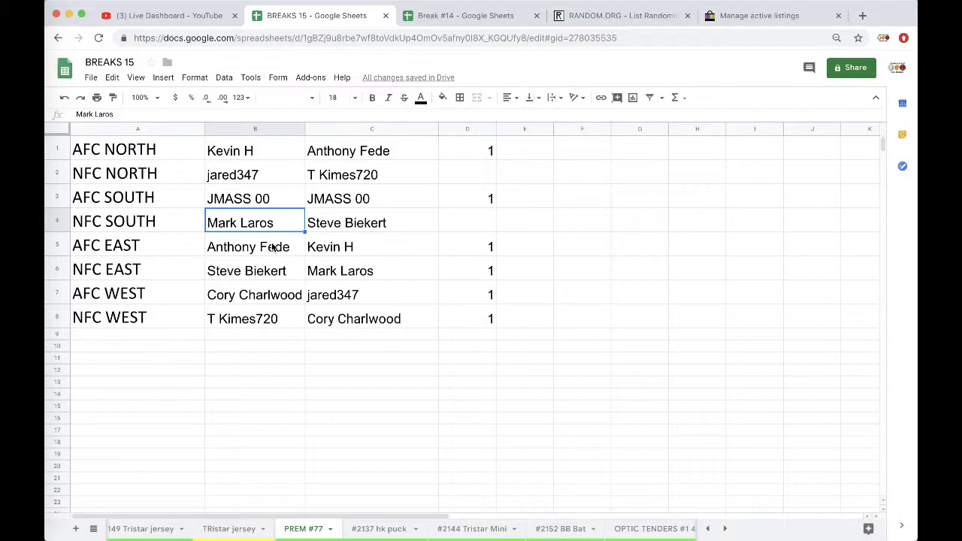
left_click(262, 268)
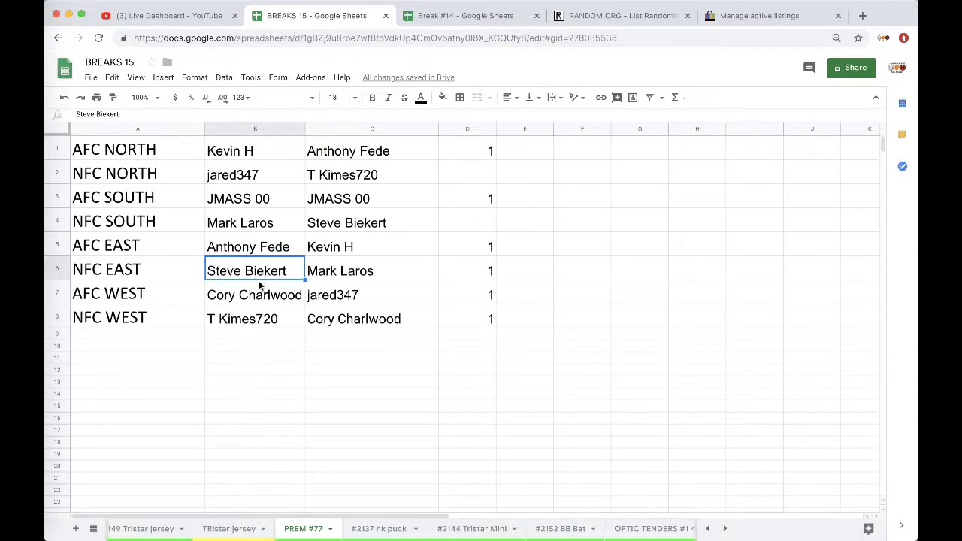
left_click(261, 297)
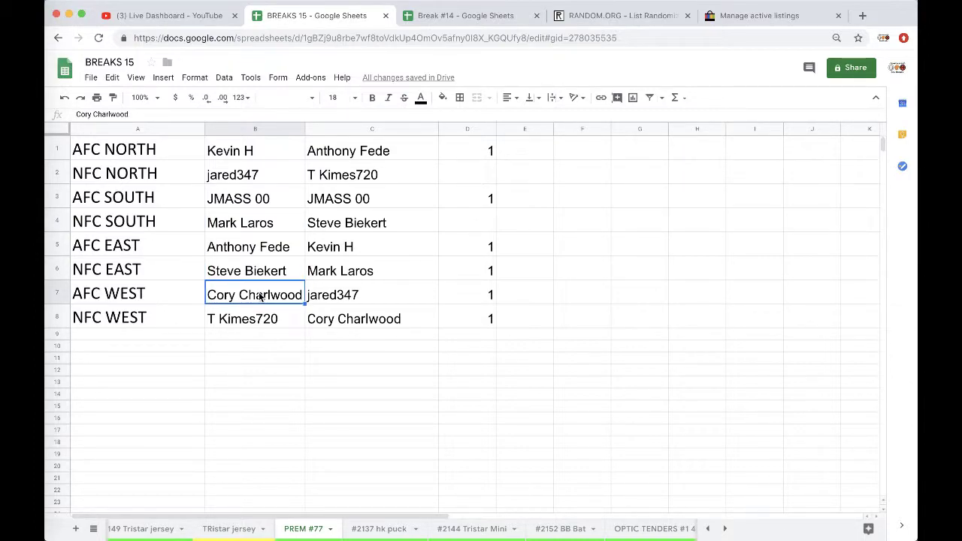
left_click(255, 321)
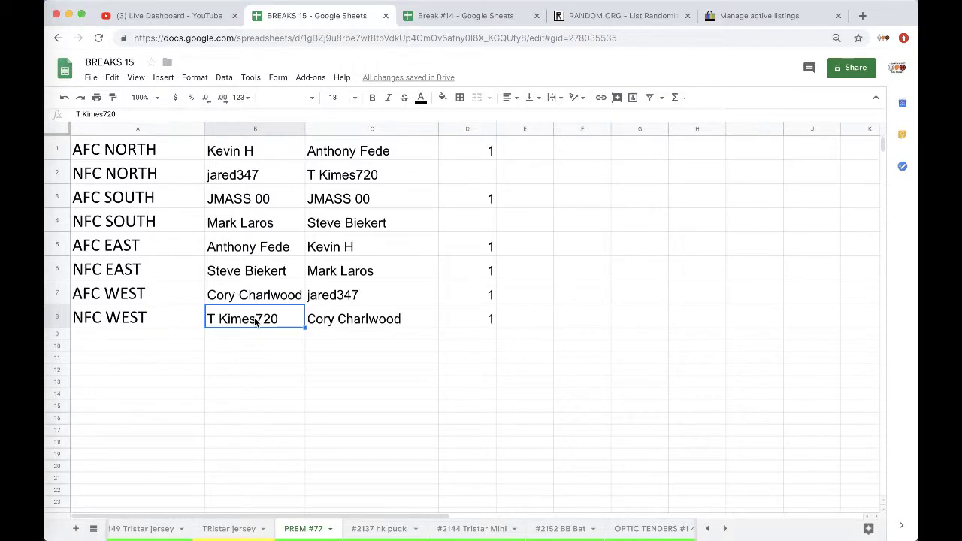
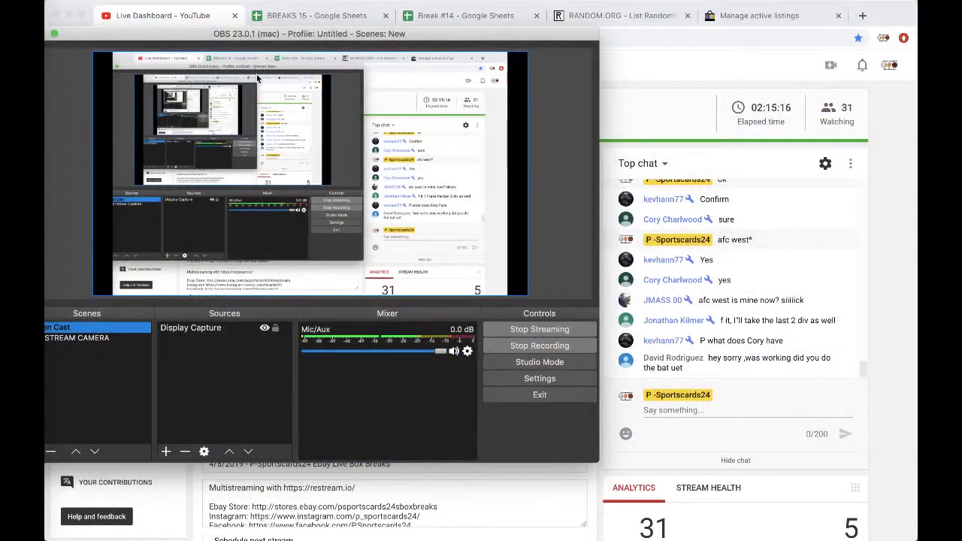
In BREAKS 15, fill the NFC SOUTH winner's cell B4 yellow.
left_click(287, 12)
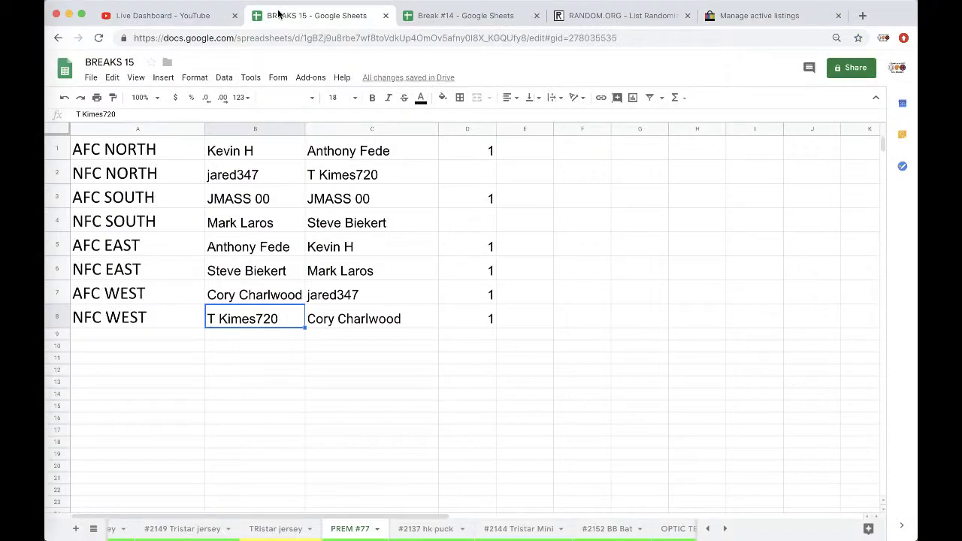
left_click(243, 217)
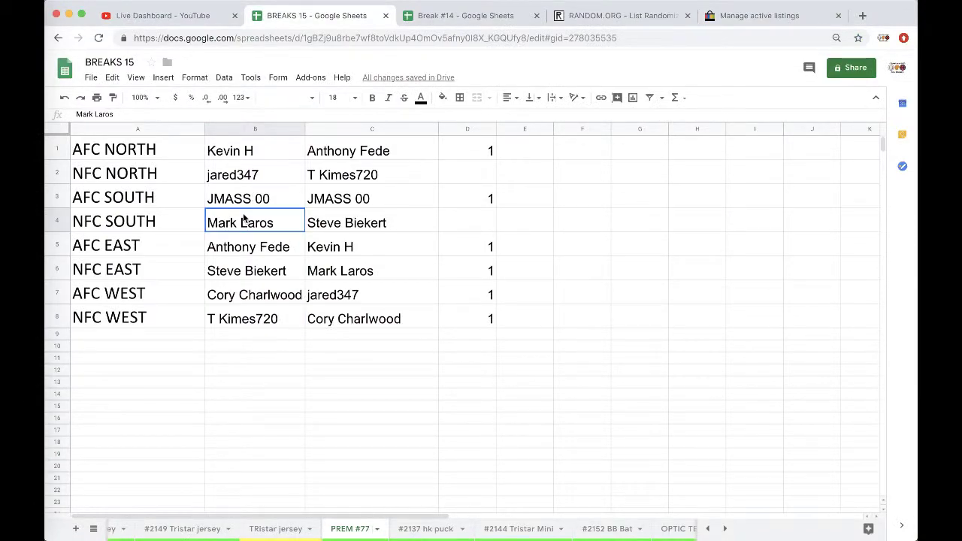
left_click(444, 99)
left_click(479, 151)
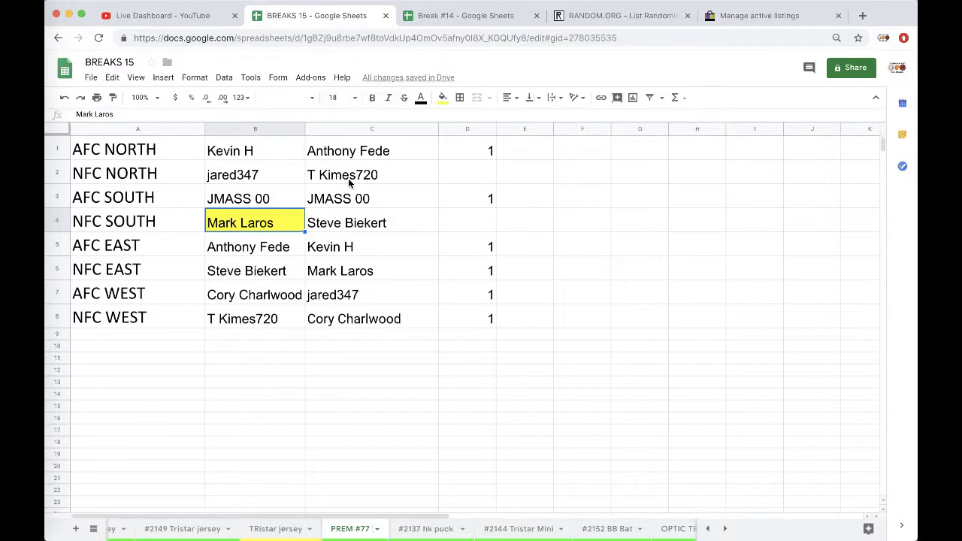
Copy the column C names and reload the RANDOM.ORG List Randomizer to an empty form.
left_click(335, 129)
key("ctrl+c")
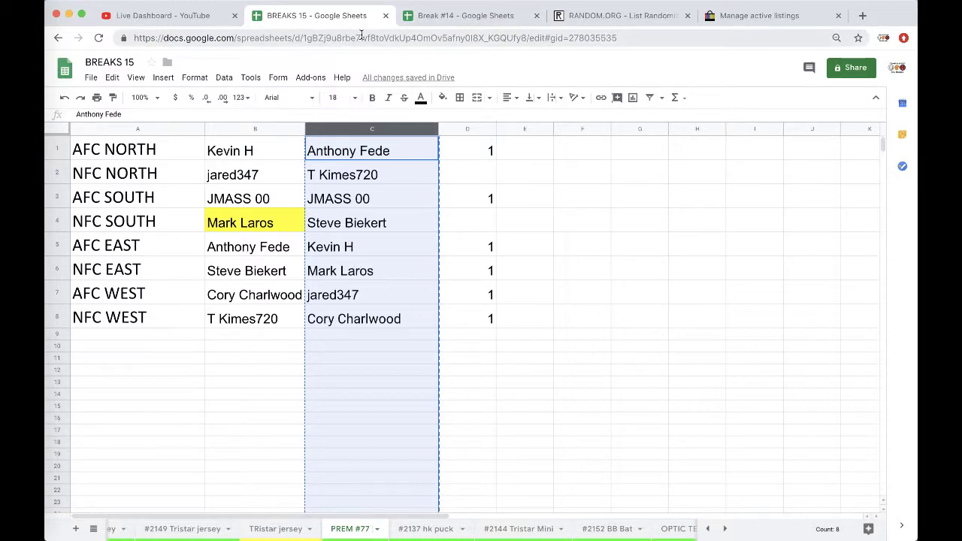
left_click(599, 16)
left_click(574, 34)
key("Return")
Paste the eight names into the List Randomizer, shuffle five times, and select the last-placed name.
left_click(303, 293)
key("ctrl+v")
left_click(252, 450)
left_click(243, 363)
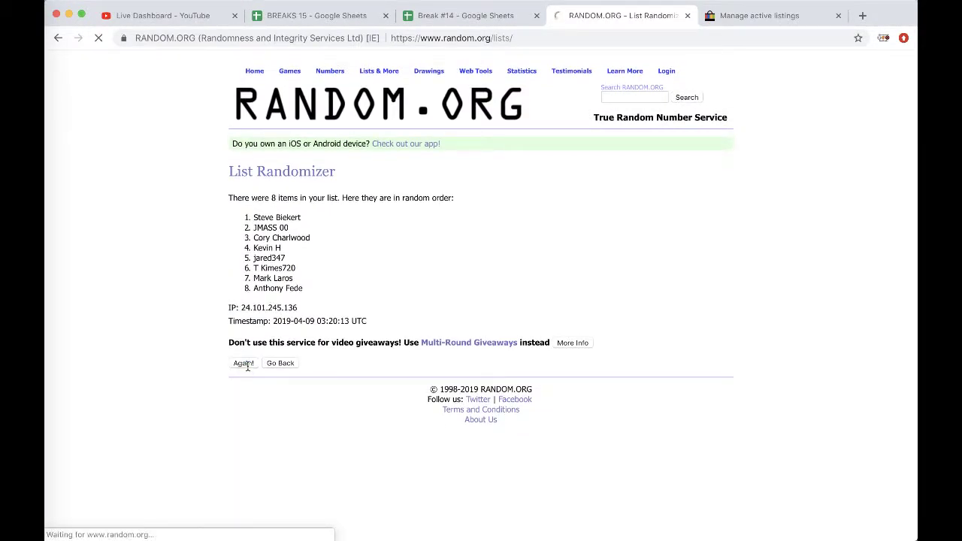
left_click(243, 384)
left_click(243, 386)
left_click(243, 386)
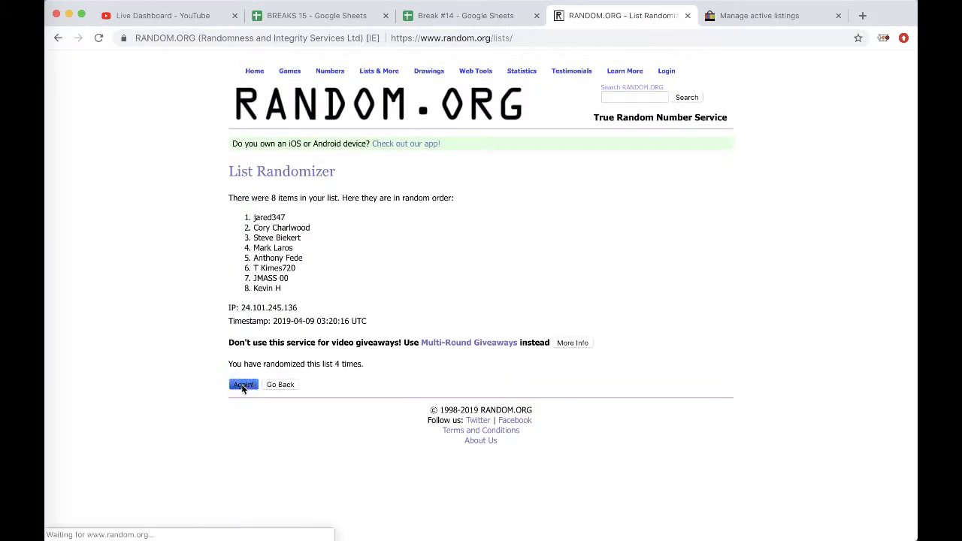
triple_click(256, 218)
left_click(323, 16)
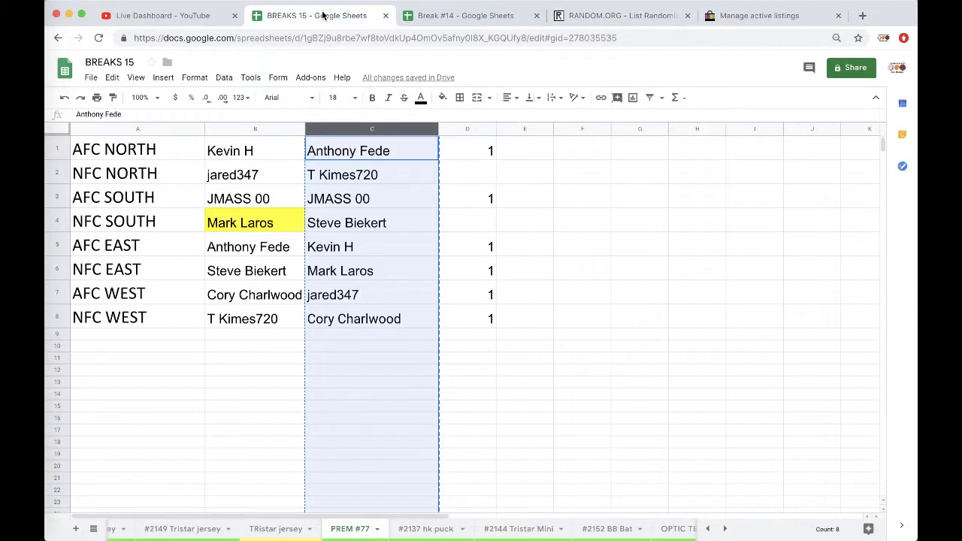
Paste the drawn winner's name into row 185 of the Break #14 log.
left_click(482, 18)
left_click(539, 385)
key("ctrl+v")
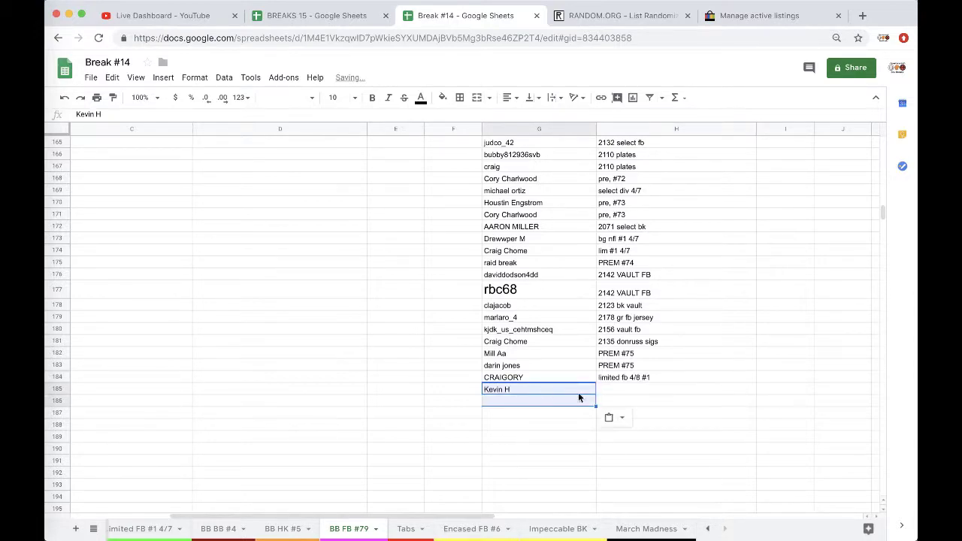
left_click(621, 366)
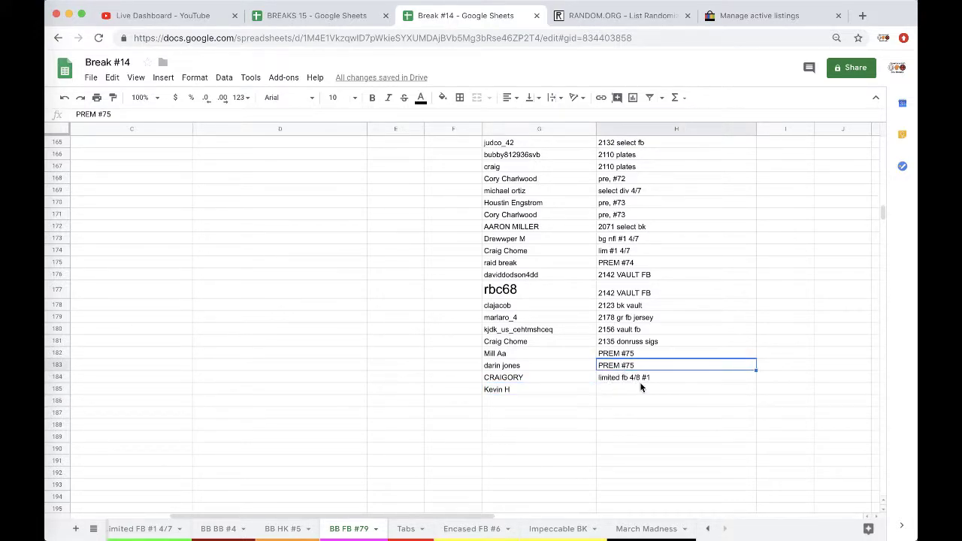
left_click(290, 21)
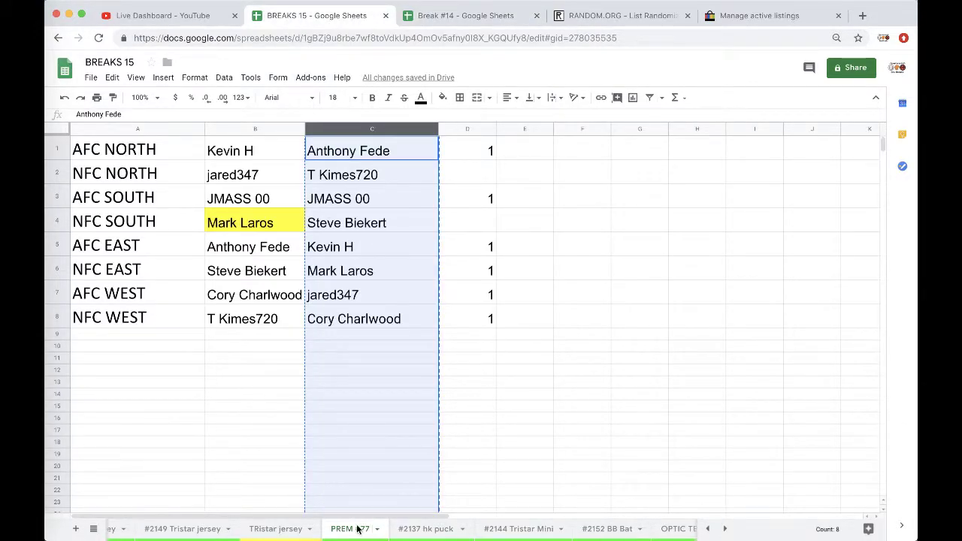
scroll(360, 529, "left", 5)
scroll(358, 531, "left", 8)
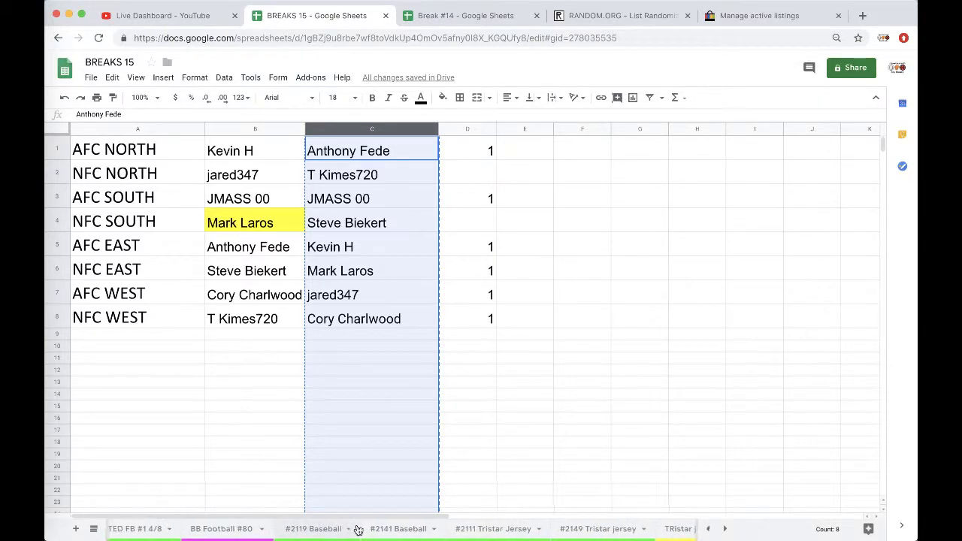
scroll(358, 531, "left", 1)
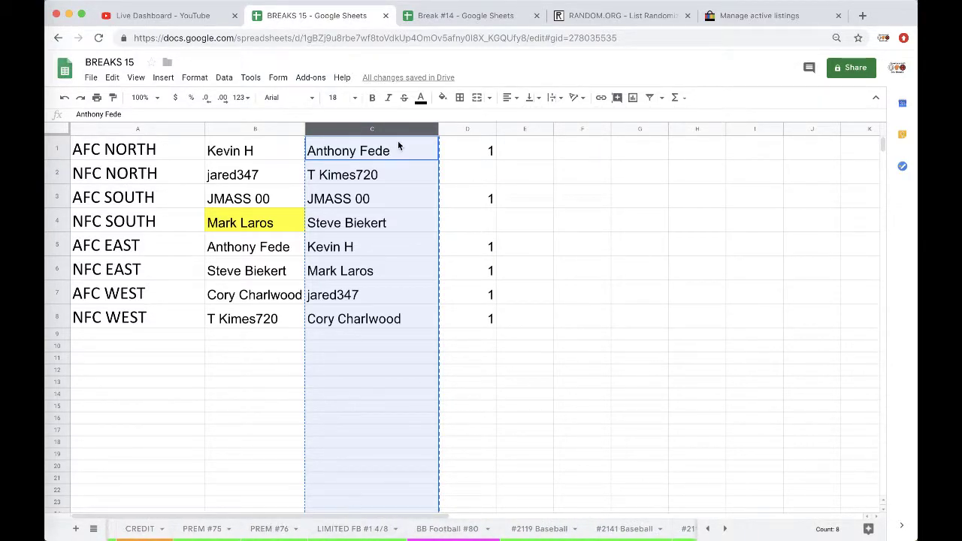
left_click(453, 10)
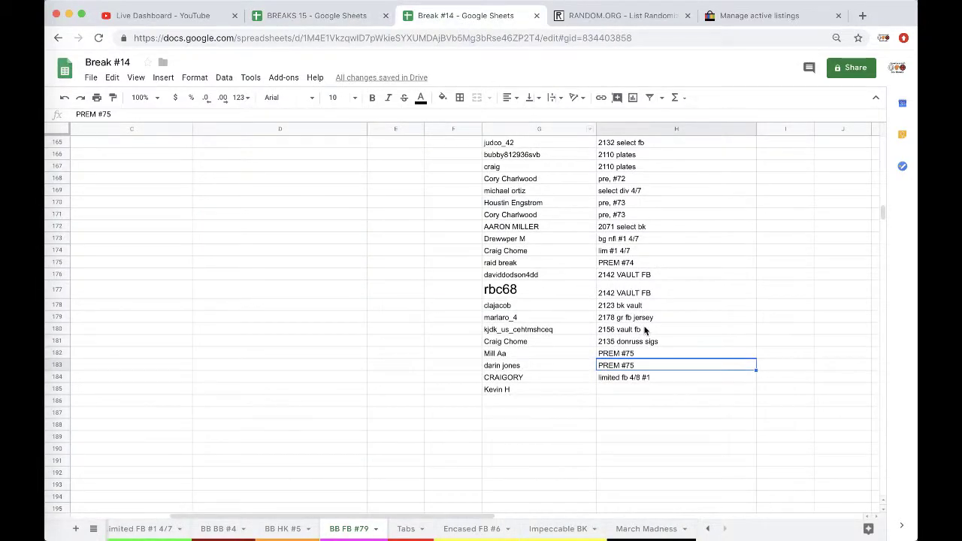
left_click(603, 388)
key("ctrl+v")
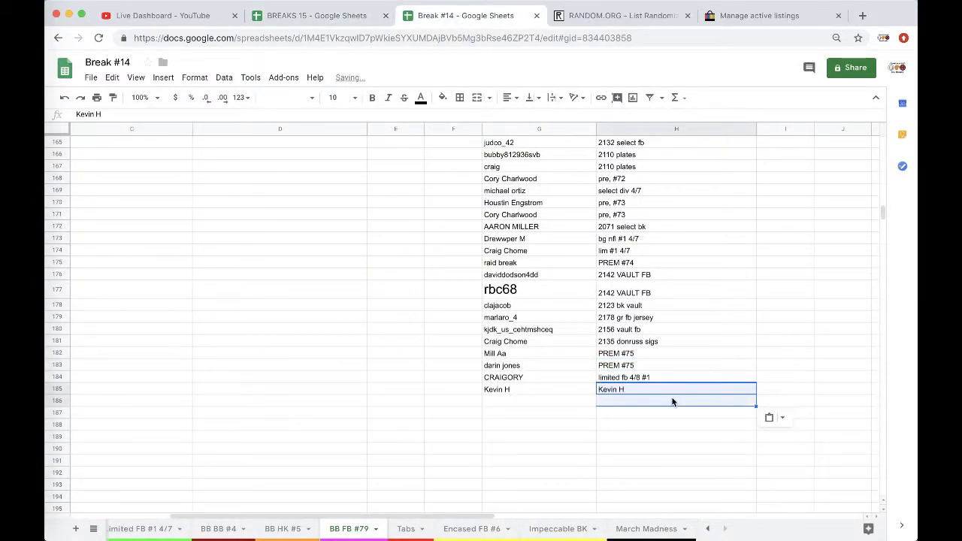
Change H183 from PREM #75 to PREM #76.
left_click(631, 366)
double_click(632, 365)
key("BackSpace")
type("6")
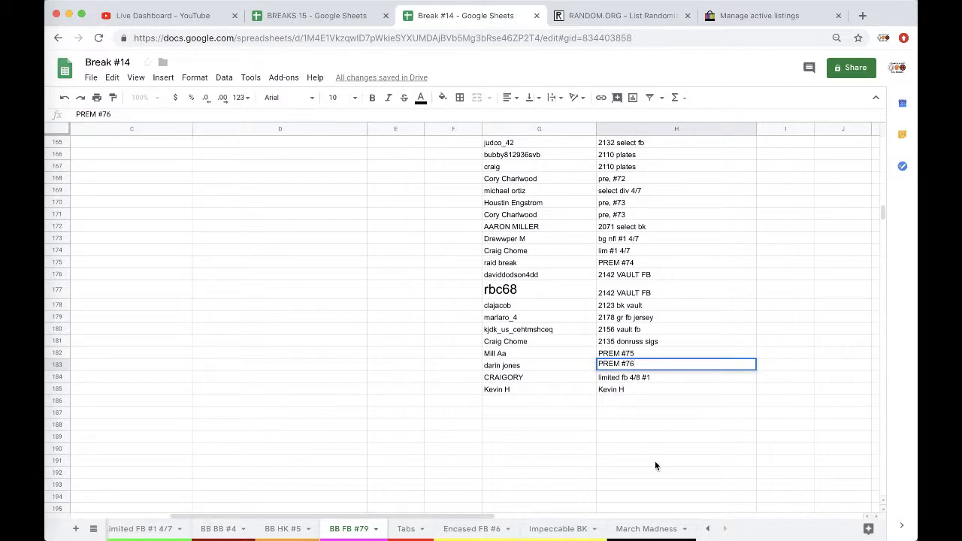
left_click(655, 461)
Copy PREM #76 into H185 and edit it to PREM #77.
left_click(635, 367)
key("ctrl+c")
left_click(621, 395)
key("ctrl+v")
double_click(638, 390)
key("BackSpace")
type("\\7")
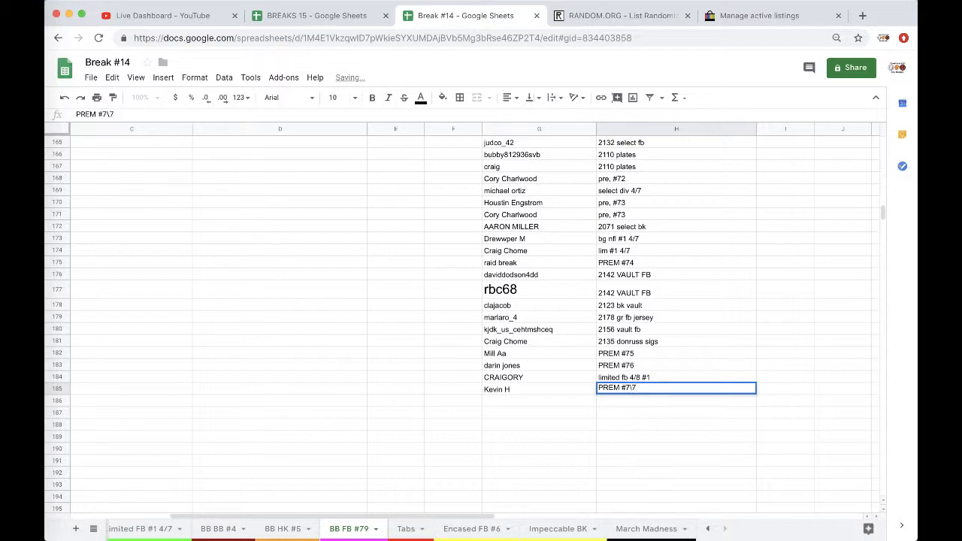
key("BackSpace")
key("BackSpace")
type("7")
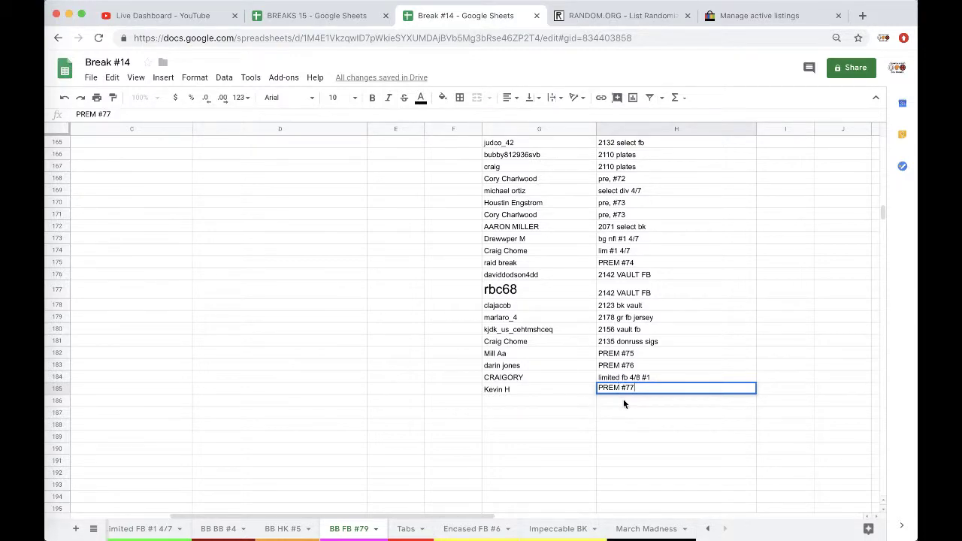